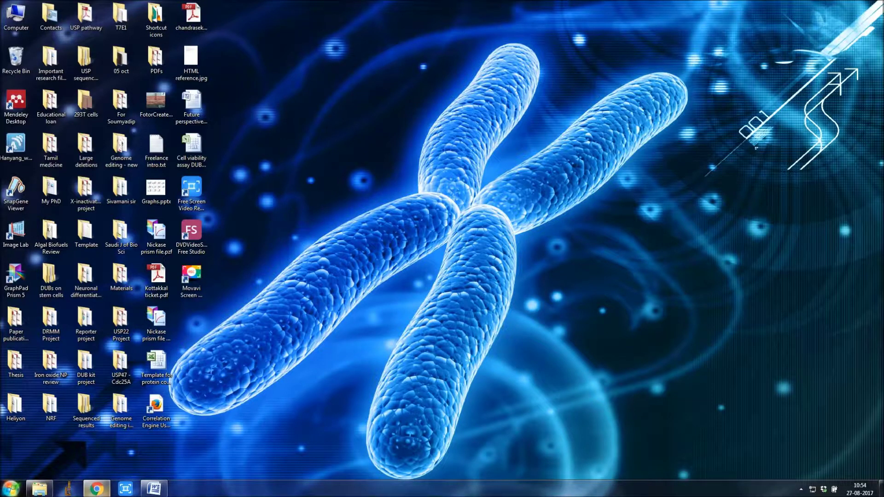
Launch Chrome and run a Google search for 'ncbi'
{"action": "left_click", "coordinate": [97, 489]}
{"action": "key", "text": "Down"}
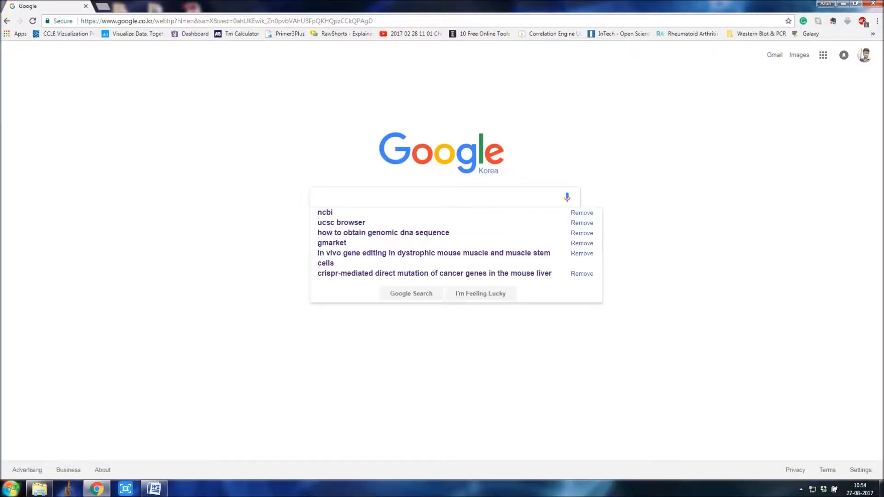
{"action": "type", "text": "ncbi"}
{"action": "key", "text": "Return"}
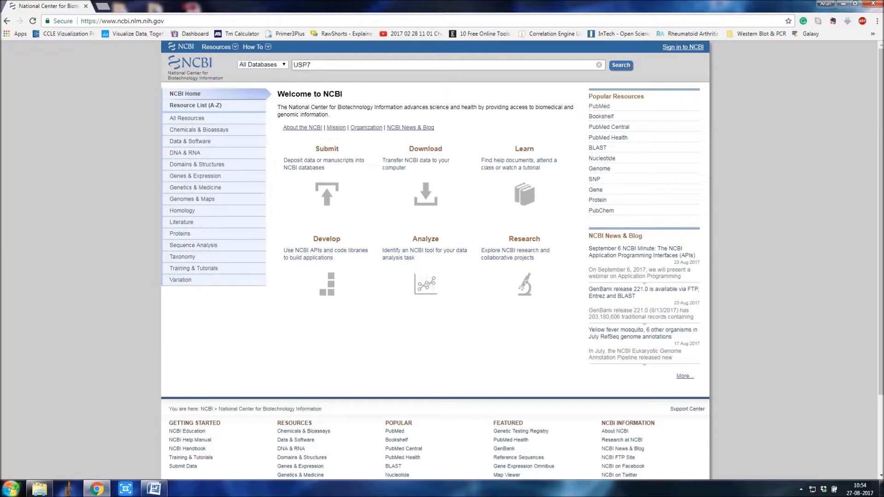
Search the Nucleotide database for USP7 and open the human transcript variant 1 record
{"action": "key", "text": "alt+Down"}
{"action": "key", "text": "Down"}
{"action": "key", "text": "Down"}
{"action": "key", "text": "Down"}
{"action": "key", "text": "Down"}
{"action": "key", "text": "Down"}
{"action": "key", "text": "Down"}
{"action": "key", "text": "Down"}
{"action": "key", "text": "Down"}
{"action": "key", "text": "Down"}
{"action": "key", "text": "Down"}
{"action": "key", "text": "Down"}
{"action": "key", "text": "Down"}
{"action": "key", "text": "Down"}
{"action": "key", "text": "Down"}
{"action": "key", "text": "Down"}
{"action": "key", "text": "Down"}
{"action": "key", "text": "Down"}
{"action": "key", "text": "Down"}
{"action": "key", "text": "Down"}
{"action": "key", "text": "Down"}
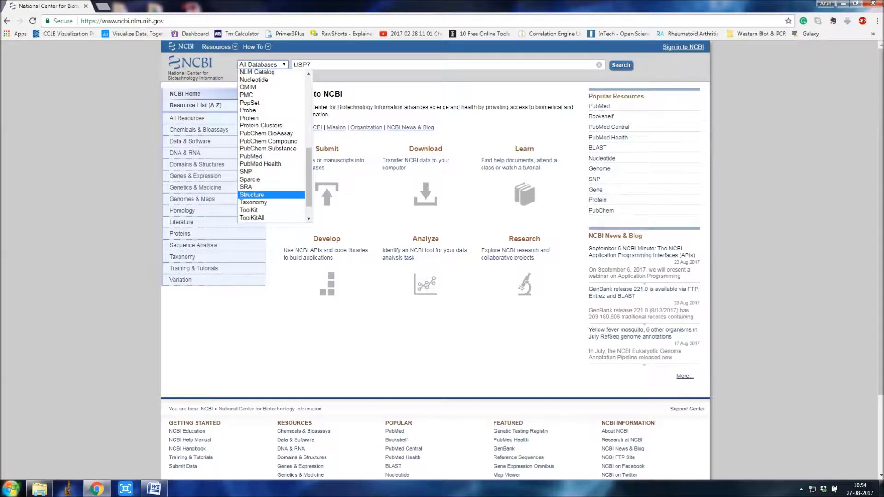
{"action": "key", "text": "Up"}
{"action": "key", "text": "Up"}
{"action": "key", "text": "Up"}
{"action": "key", "text": "Up"}
{"action": "key", "text": "Up"}
{"action": "key", "text": "Up"}
{"action": "key", "text": "Up"}
{"action": "key", "text": "Up"}
{"action": "key", "text": "Up"}
{"action": "key", "text": "Up"}
{"action": "key", "text": "Up"}
{"action": "key", "text": "Up"}
{"action": "key", "text": "Up"}
{"action": "key", "text": "Up"}
{"action": "key", "text": "Up"}
{"action": "key", "text": "Return"}
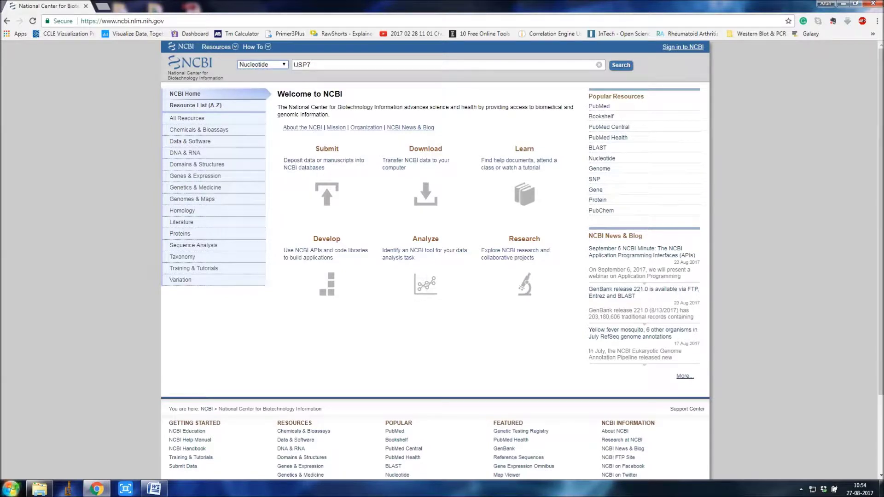
{"action": "key", "text": "Return"}
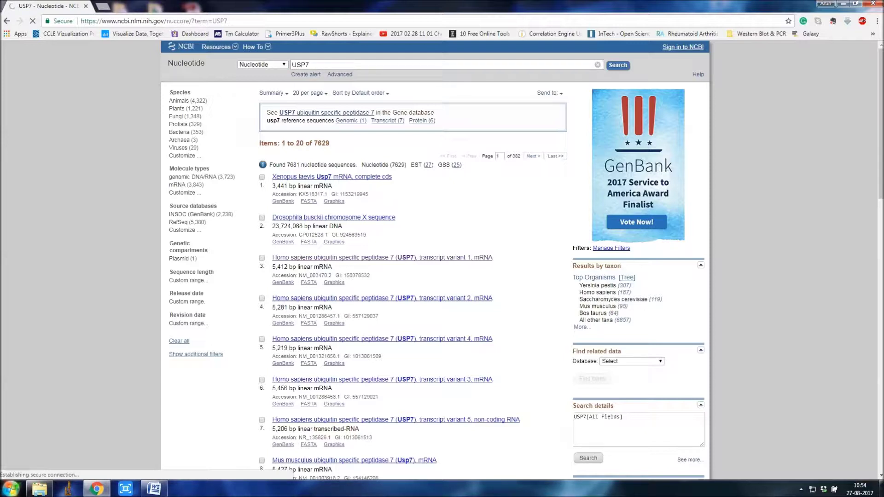
{"action": "left_click", "coordinate": [382, 258]}
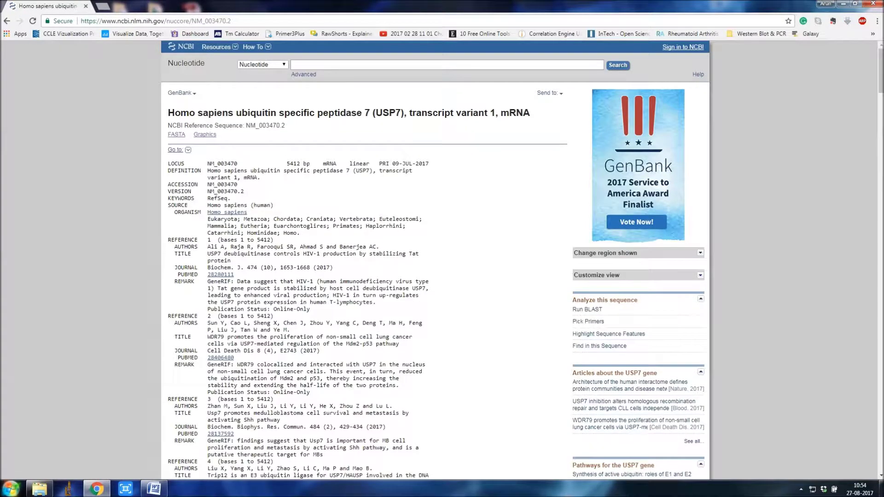
Jump to the CDS in the NM_003470.2 record and select its entire sequence
{"action": "scroll", "coordinate": [434, 258], "scroll_direction": "down", "scroll_amount": 4}
{"action": "scroll", "coordinate": [435, 258], "scroll_direction": "down", "scroll_amount": 20}
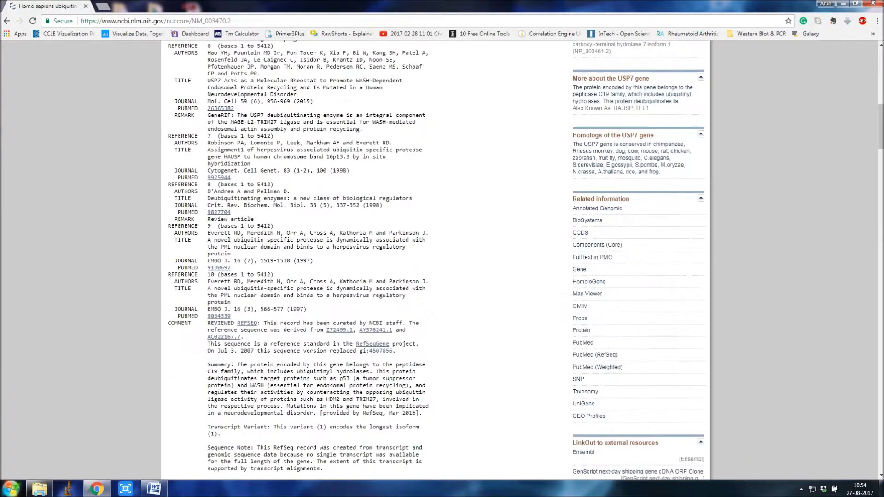
{"action": "scroll", "coordinate": [435, 257], "scroll_direction": "down", "scroll_amount": 3}
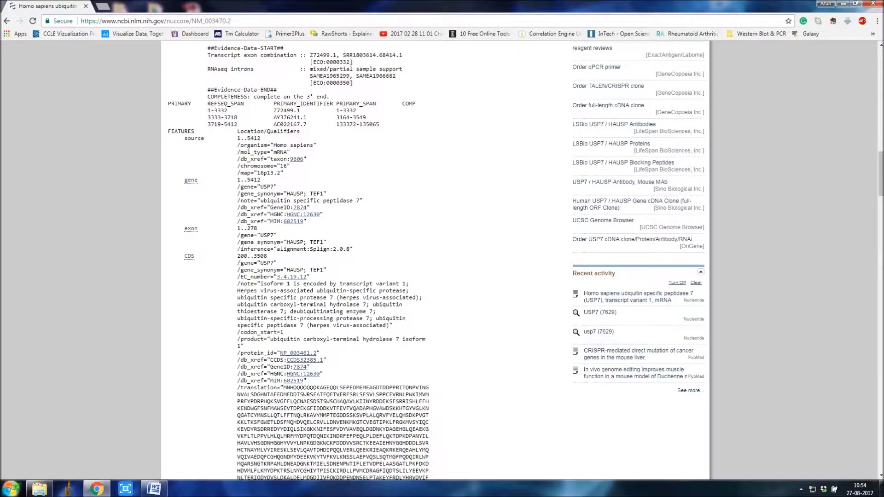
{"action": "left_click", "coordinate": [189, 256]}
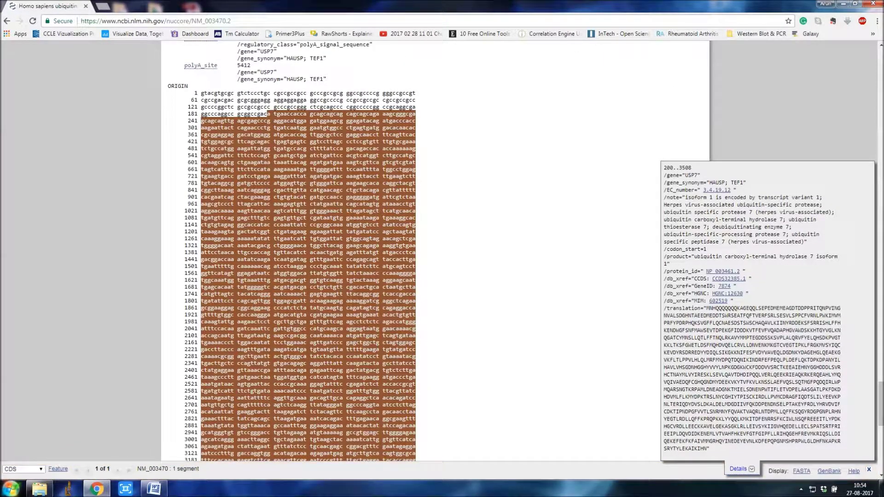
{"action": "left_click_drag", "start_coordinate": [267, 113], "coordinate": [299, 410]}
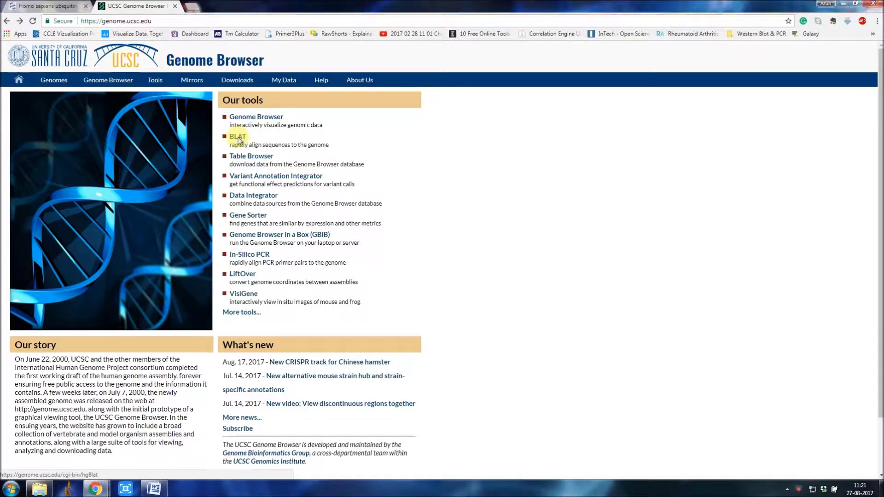
Paste the USP7 CDS into BLAT and align it against the Human genome
{"action": "left_click", "coordinate": [237, 137]}
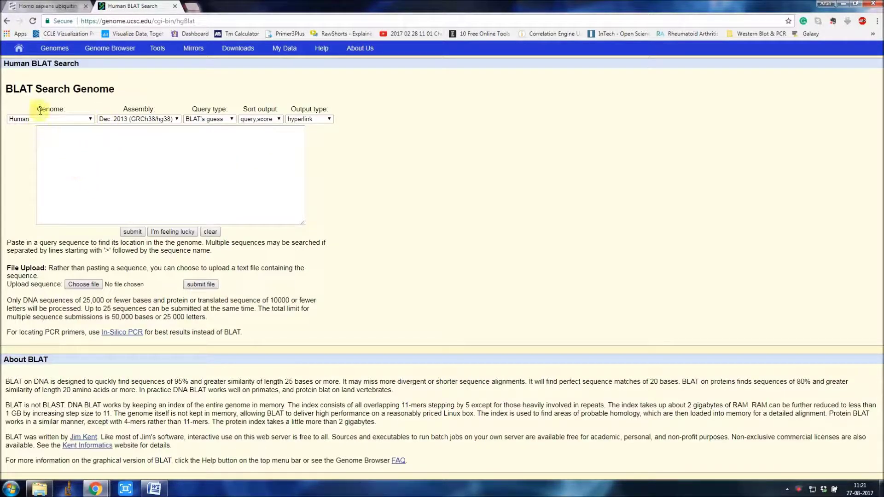
{"action": "left_click", "coordinate": [68, 150]}
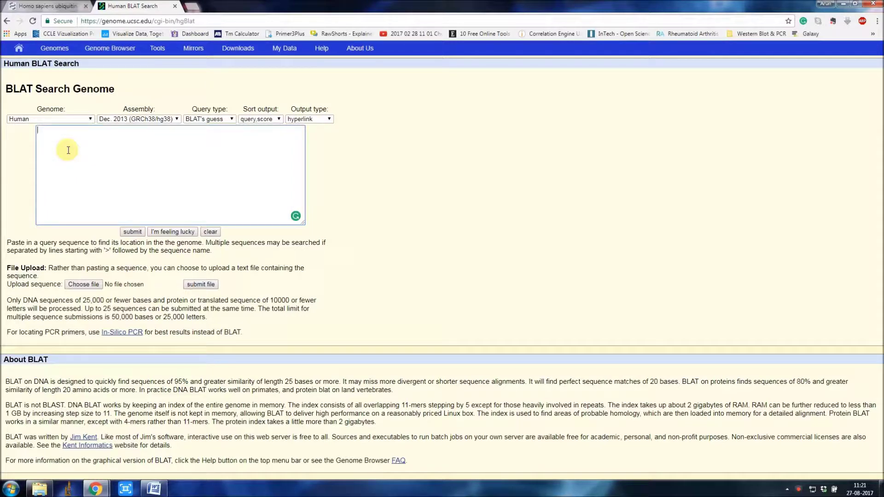
{"action": "key", "text": "ctrl+v"}
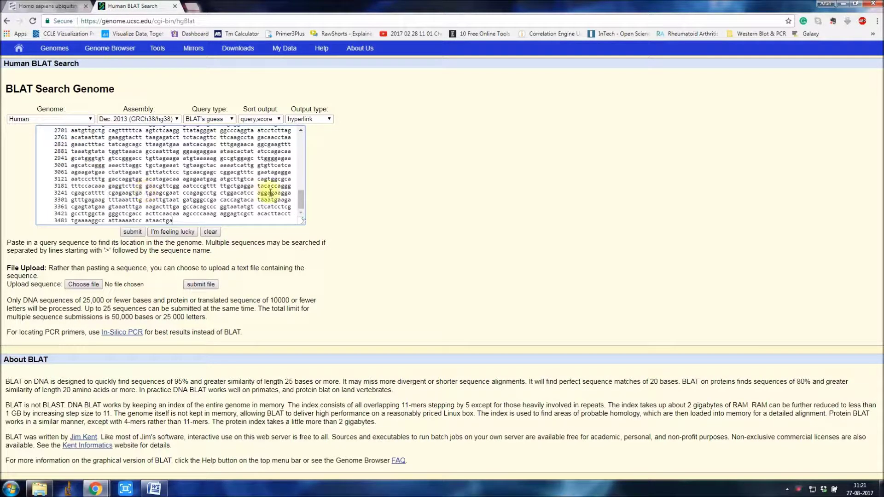
{"action": "left_click", "coordinate": [71, 120]}
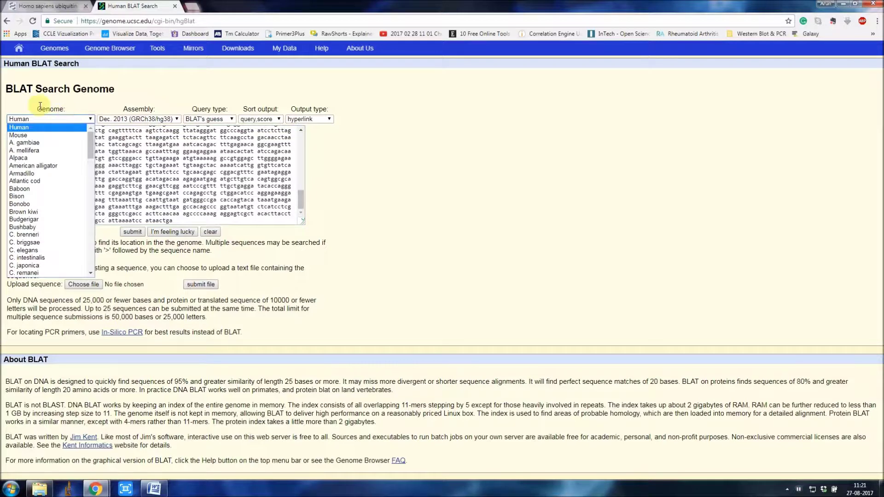
{"action": "left_click", "coordinate": [26, 129]}
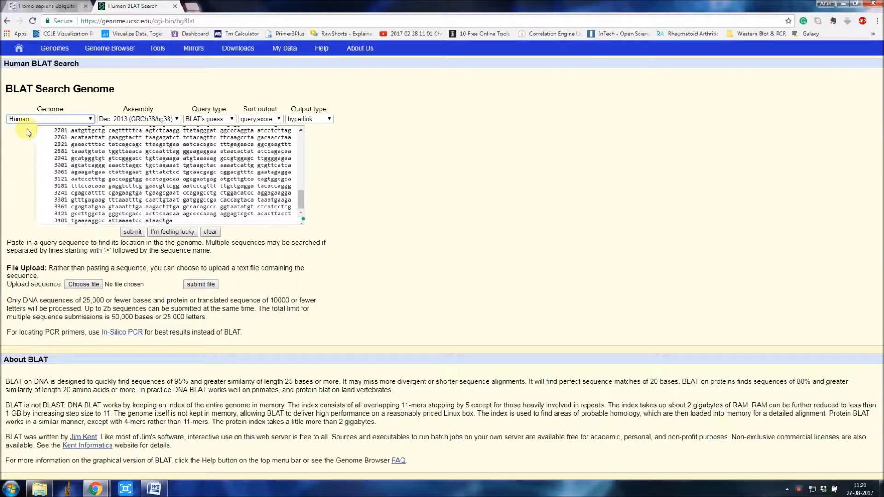
{"action": "left_click", "coordinate": [130, 232]}
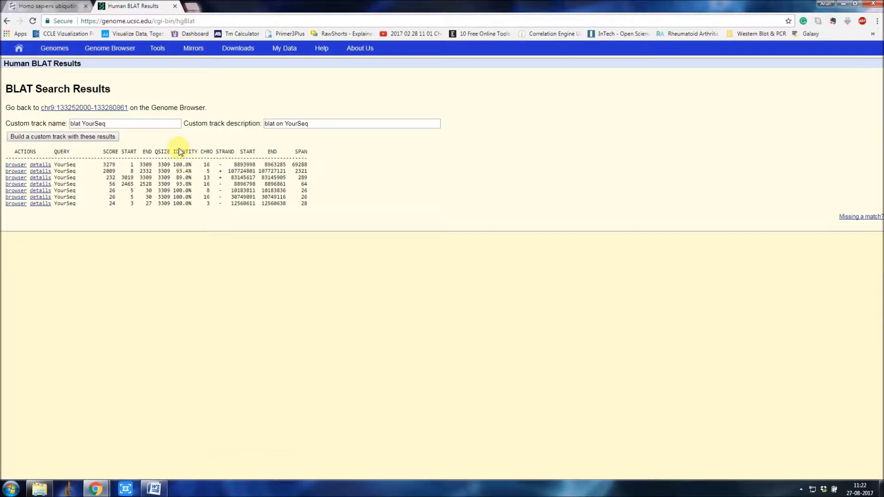
Open the top chr16 hit's details and start selecting its reverse-strand genomic sequence
{"action": "left_click", "coordinate": [43, 165]}
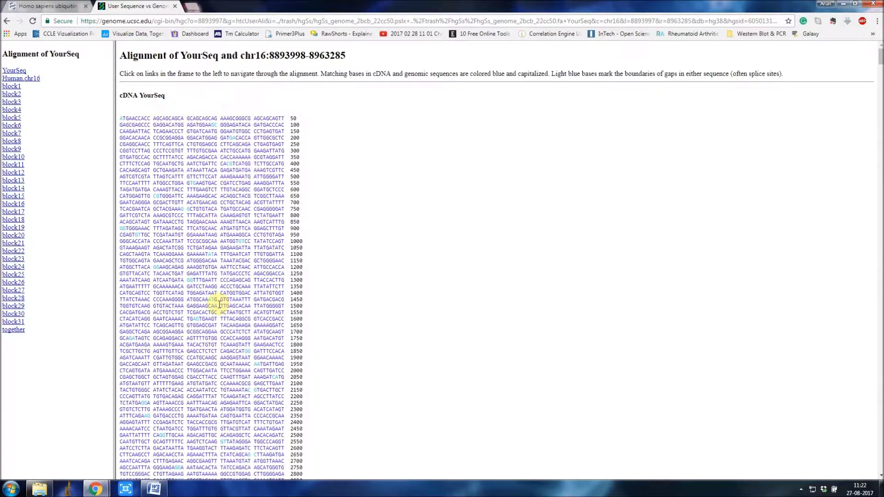
{"action": "scroll", "coordinate": [196, 239], "scroll_direction": "down", "scroll_amount": 1}
{"action": "scroll", "coordinate": [196, 239], "scroll_direction": "down", "scroll_amount": 5}
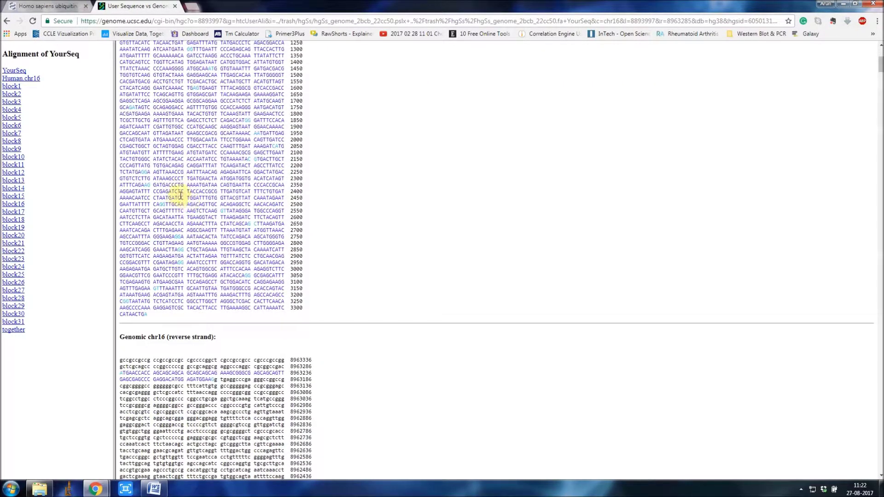
{"action": "scroll", "coordinate": [221, 230], "scroll_direction": "down", "scroll_amount": 3}
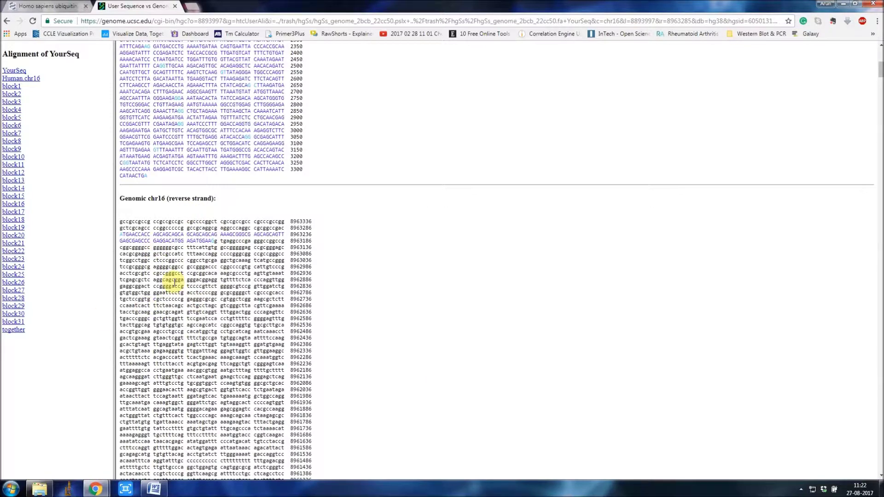
{"action": "scroll", "coordinate": [174, 282], "scroll_direction": "down", "scroll_amount": 2}
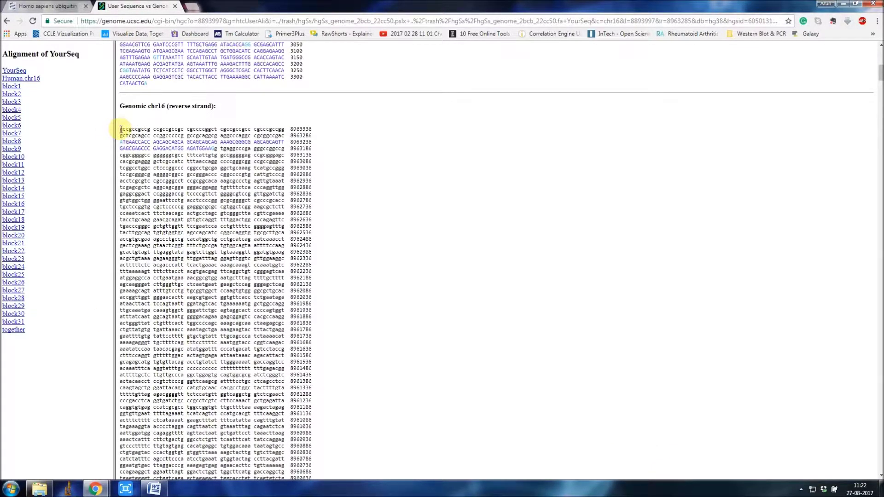
{"action": "left_click_drag", "start_coordinate": [120, 129], "coordinate": [247, 198]}
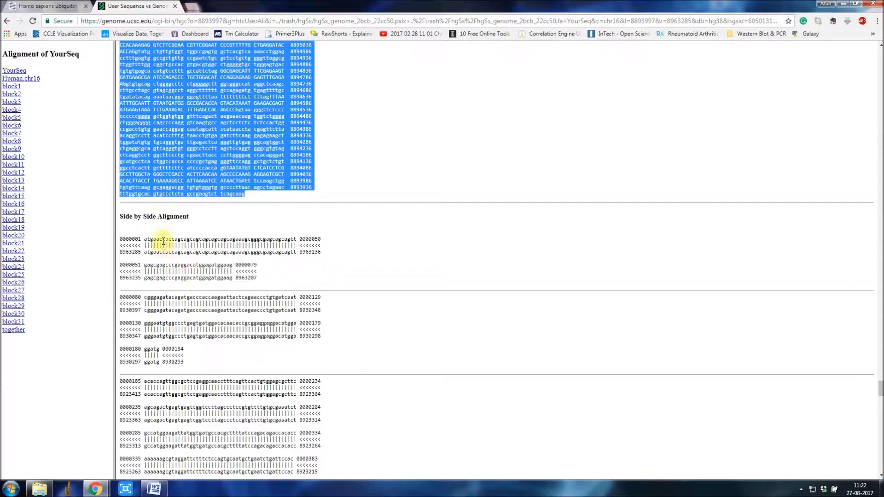
Scroll through the chr16 reverse-strand genomic sequence to reach its end near 8893936
{"action": "scroll", "coordinate": [266, 327], "scroll_direction": "down", "scroll_amount": 6}
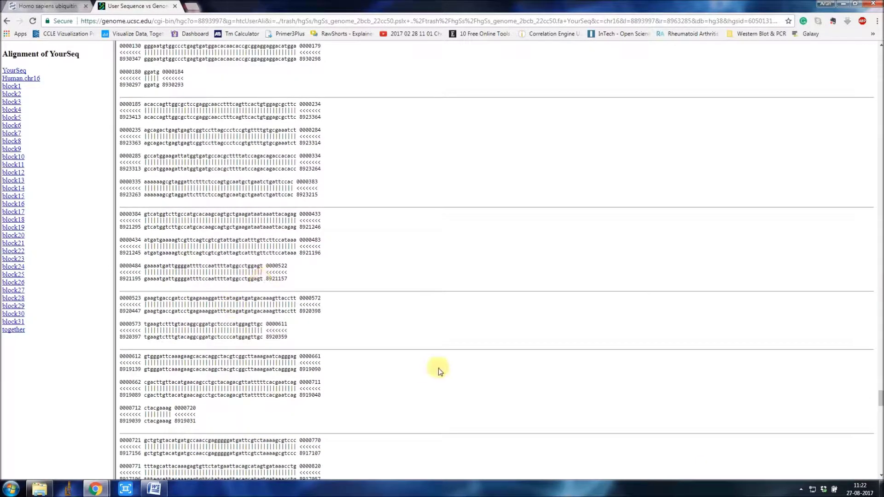
{"action": "scroll", "coordinate": [404, 363], "scroll_direction": "up", "scroll_amount": 5}
{"action": "scroll", "coordinate": [405, 363], "scroll_direction": "up", "scroll_amount": 20}
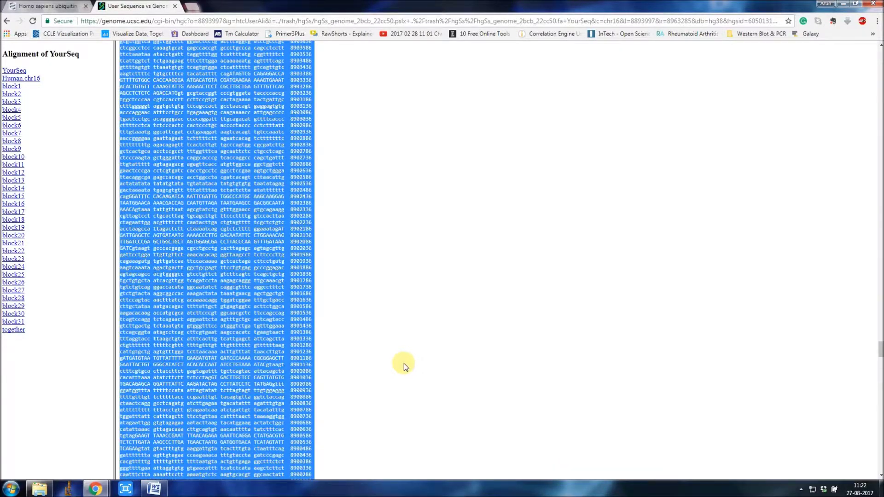
{"action": "scroll", "coordinate": [404, 363], "scroll_direction": "up", "scroll_amount": 20}
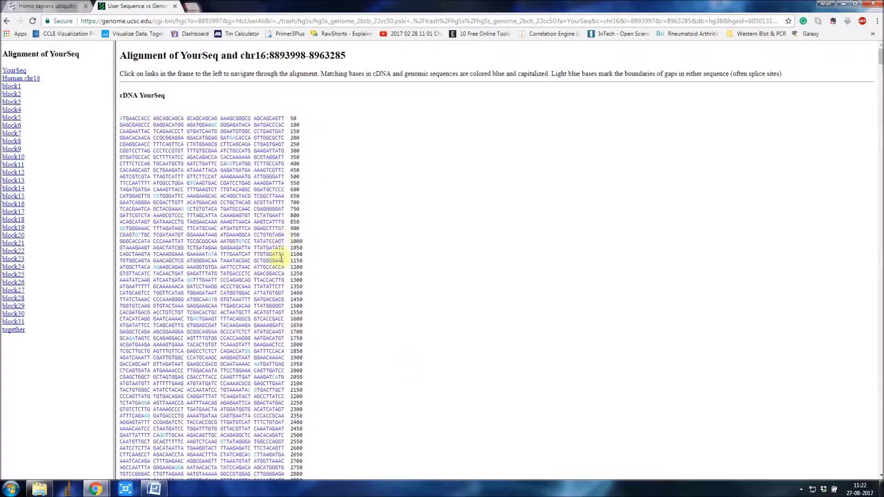
{"action": "scroll", "coordinate": [271, 282], "scroll_direction": "down", "scroll_amount": 10}
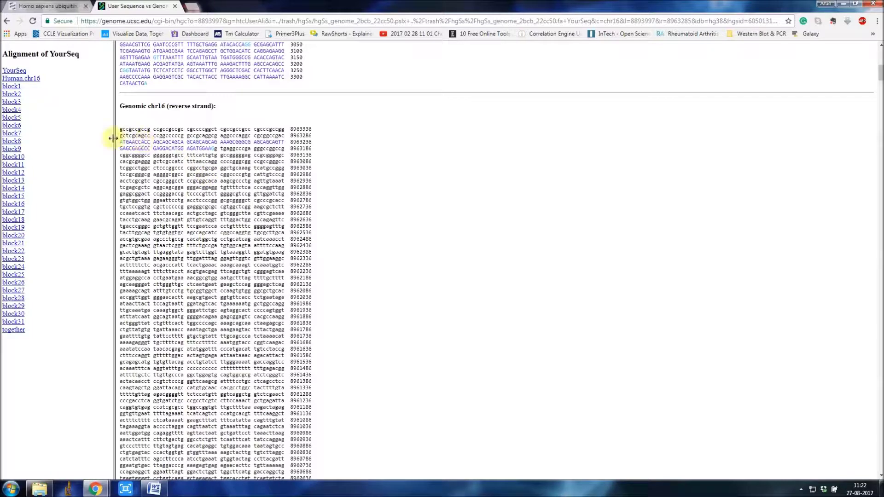
{"action": "left_click_drag", "start_coordinate": [120, 141], "coordinate": [215, 146]}
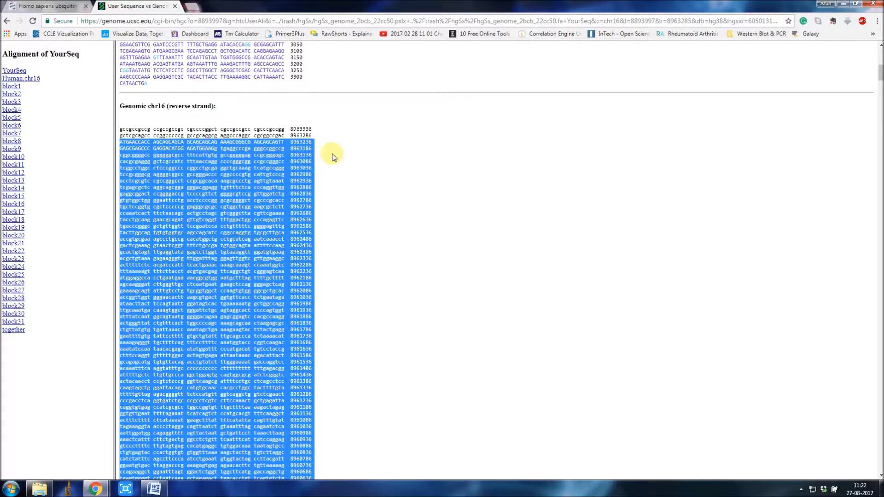
{"action": "scroll", "coordinate": [205, 175], "scroll_direction": "down", "scroll_amount": 1}
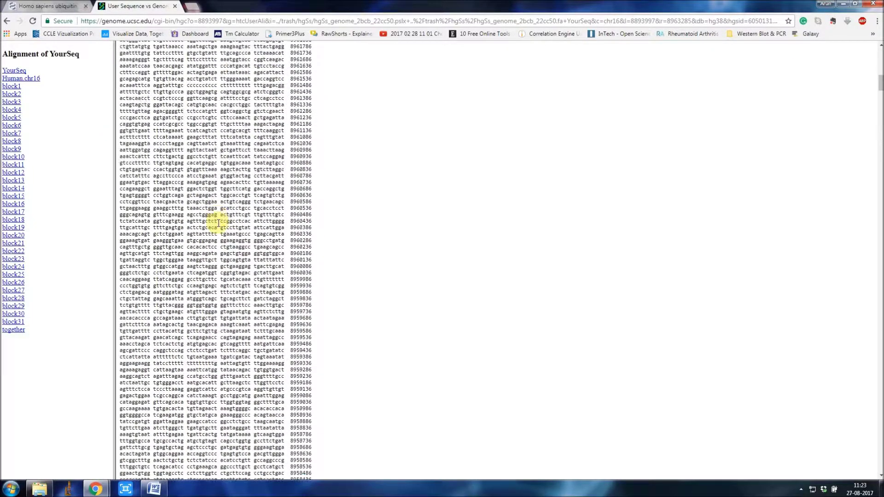
{"action": "scroll", "coordinate": [218, 223], "scroll_direction": "down", "scroll_amount": 5}
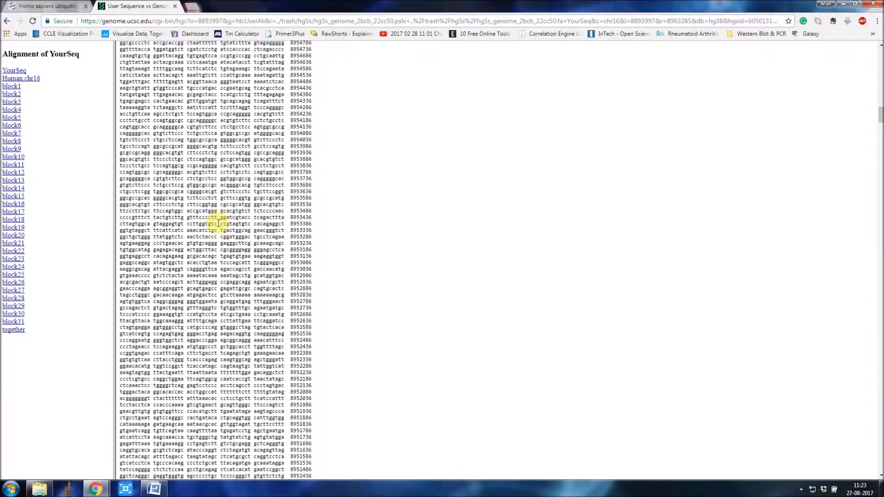
{"action": "scroll", "coordinate": [218, 222], "scroll_direction": "down", "scroll_amount": 7}
{"action": "scroll", "coordinate": [219, 222], "scroll_direction": "down", "scroll_amount": 20}
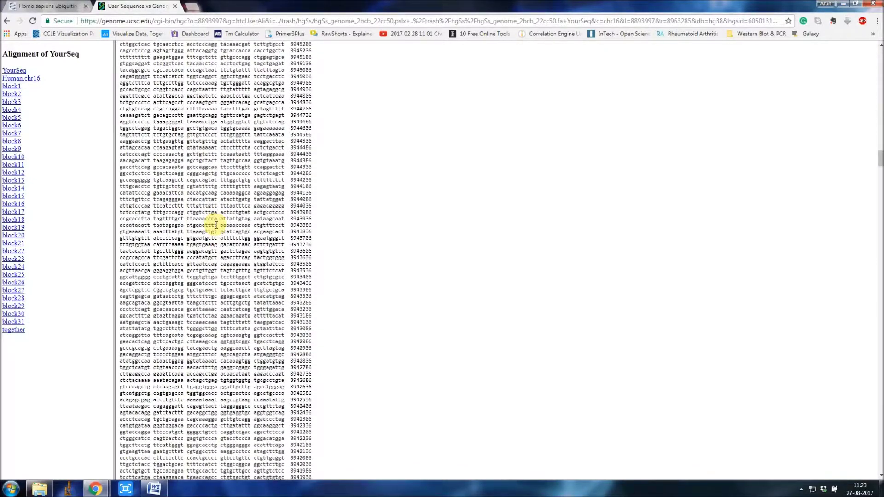
{"action": "scroll", "coordinate": [215, 224], "scroll_direction": "down", "scroll_amount": 19}
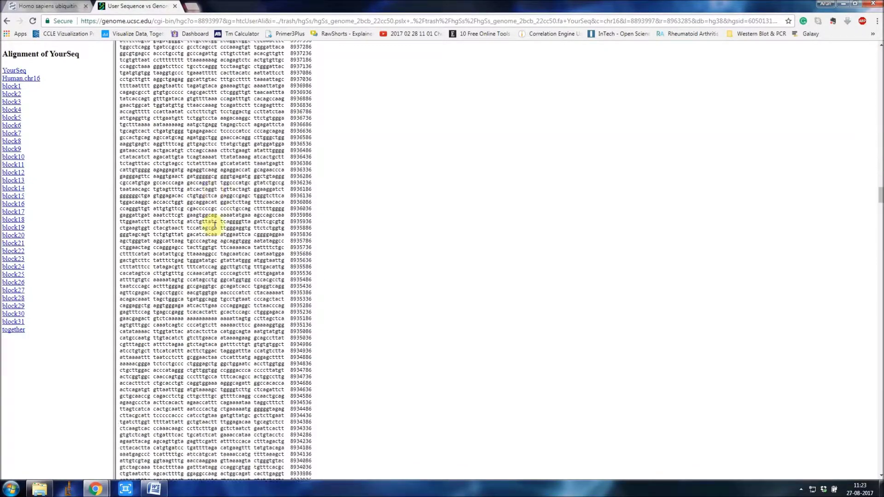
{"action": "scroll", "coordinate": [223, 149], "scroll_direction": "up", "scroll_amount": 1}
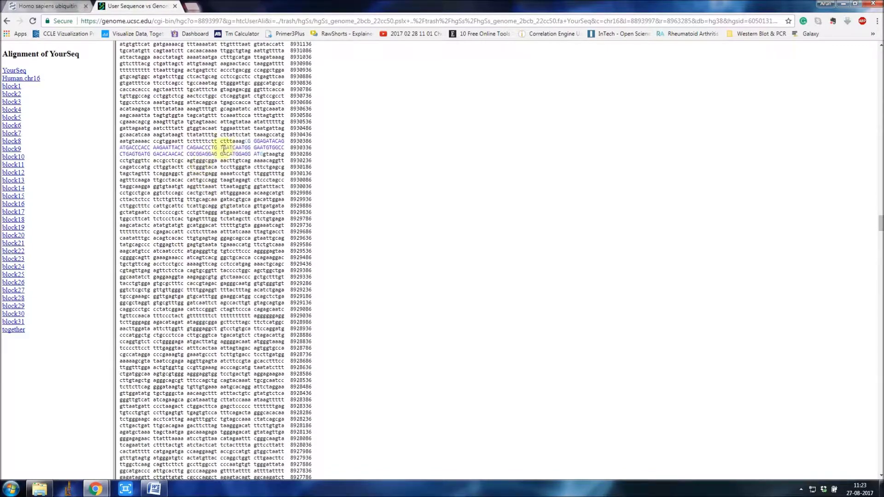
{"action": "left_click_drag", "start_coordinate": [247, 142], "coordinate": [260, 153]}
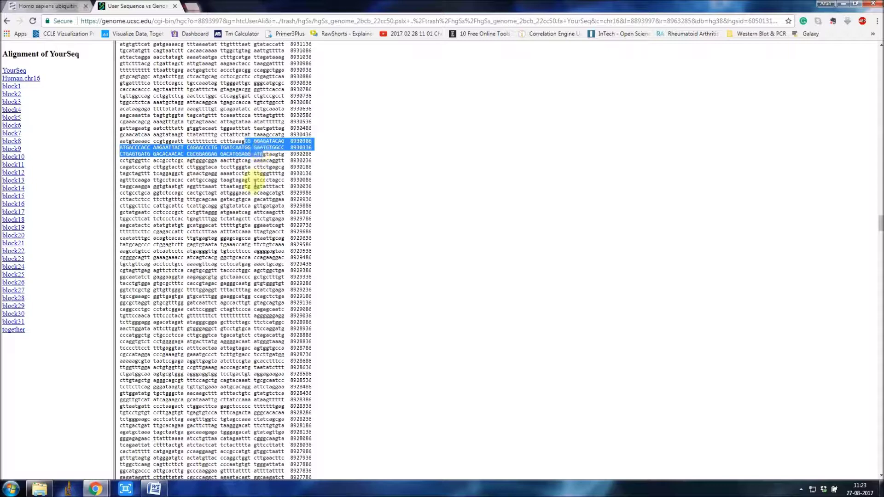
{"action": "scroll", "coordinate": [253, 184], "scroll_direction": "down", "scroll_amount": 11}
{"action": "scroll", "coordinate": [253, 318], "scroll_direction": "down", "scroll_amount": 5}
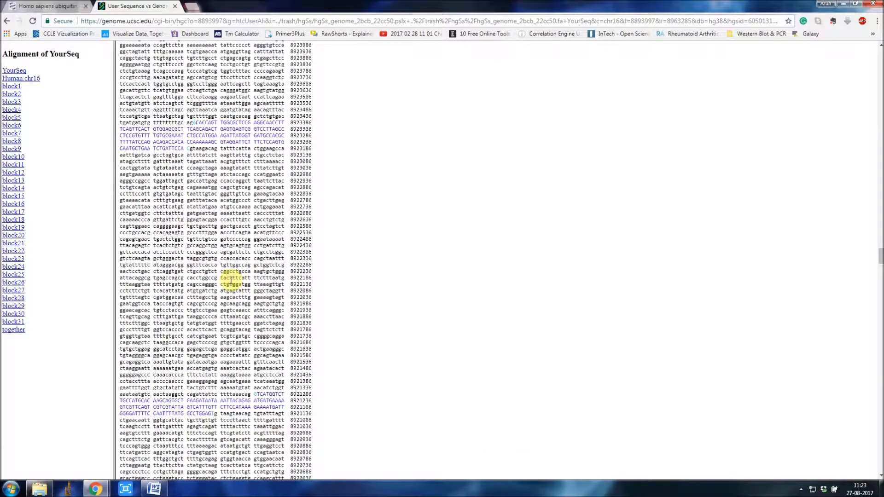
{"action": "scroll", "coordinate": [231, 280], "scroll_direction": "down", "scroll_amount": 15}
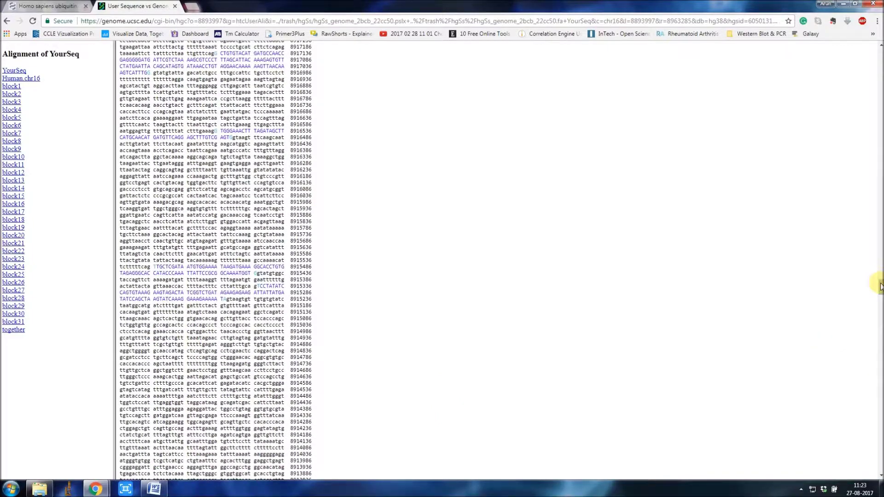
{"action": "left_click_drag", "start_coordinate": [879, 287], "coordinate": [874, 385]}
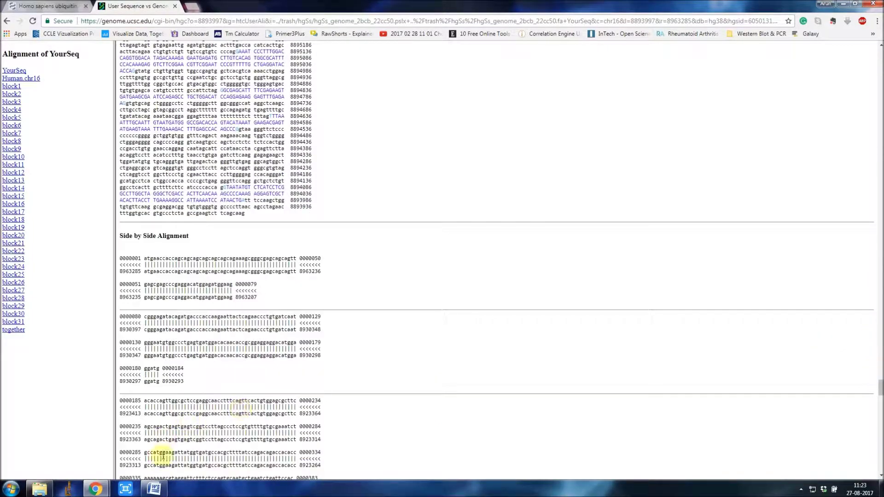
{"action": "left_click", "coordinate": [154, 488]}
Replace the Word document's old text with the copied chr16 genomic sequence
{"action": "key", "text": "ctrl+a"}
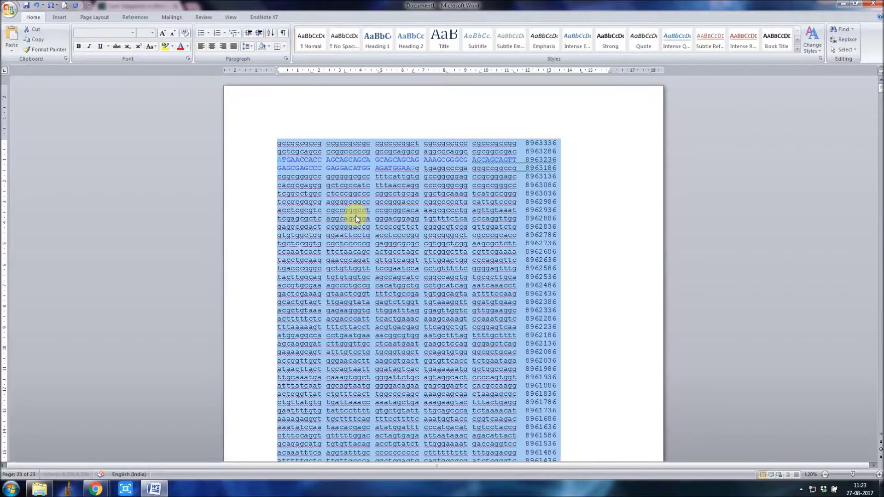
{"action": "key", "text": "Delete"}
{"action": "key", "text": "ctrl+v"}
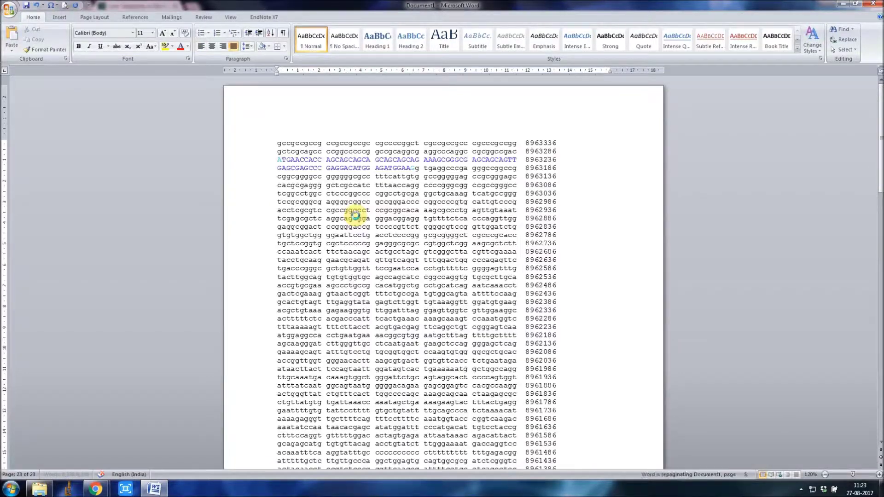